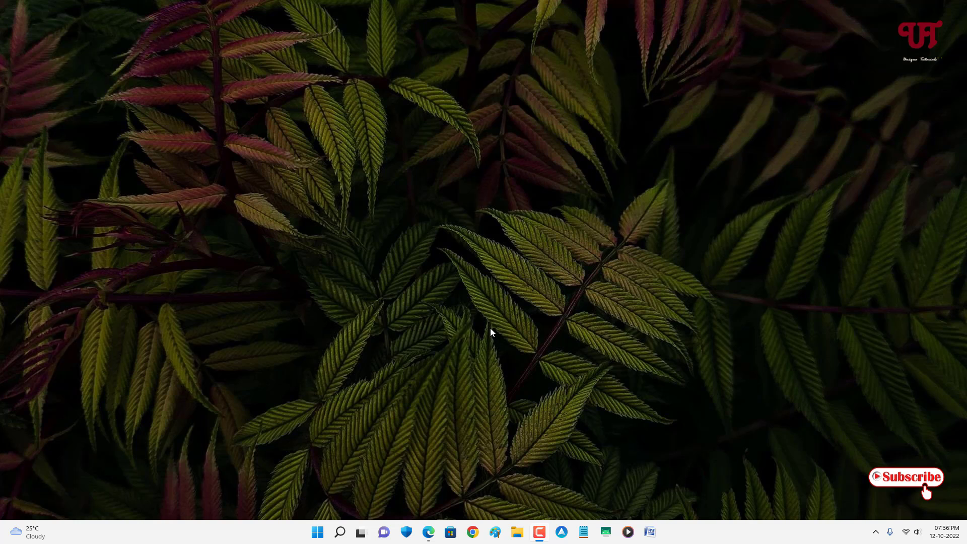
Step: Bring up the Taskbar Monitor search results and open the leandrosa81/taskbar-monitor GitHub page
click(429, 531)
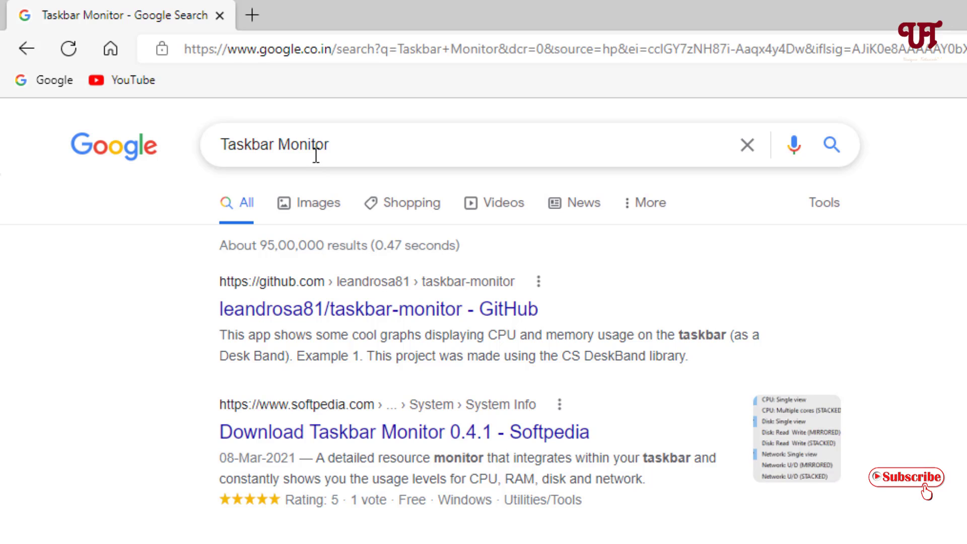
click(362, 315)
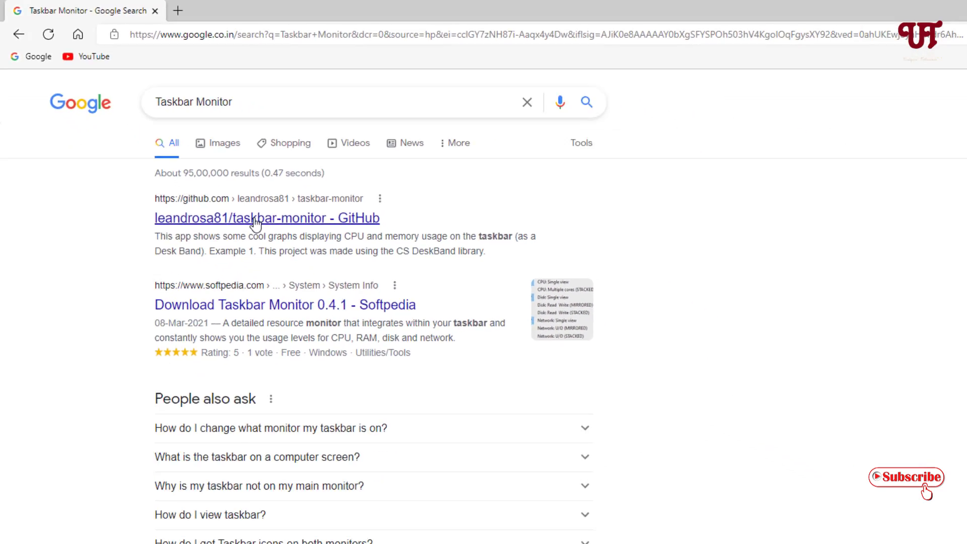
scroll(328, 317, down, 4)
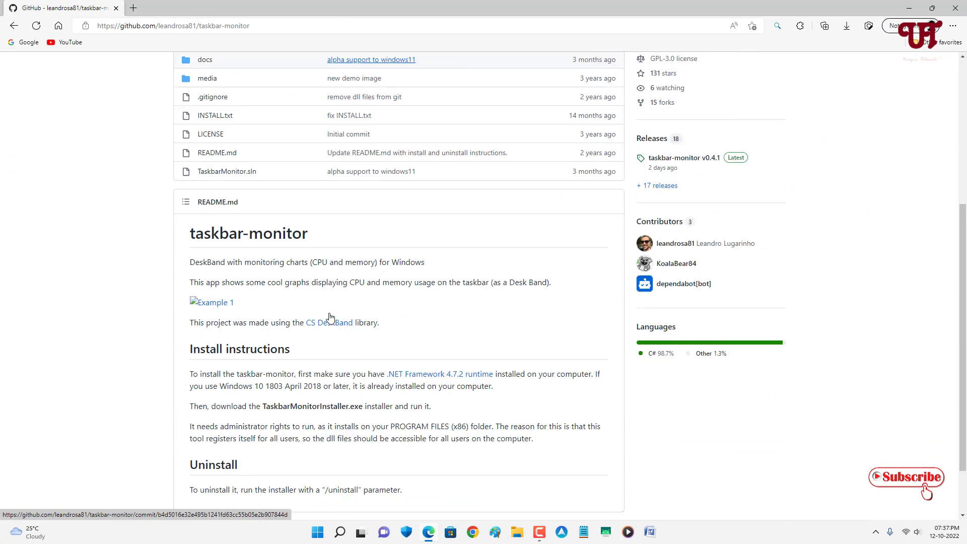
scroll(330, 317, down, 1)
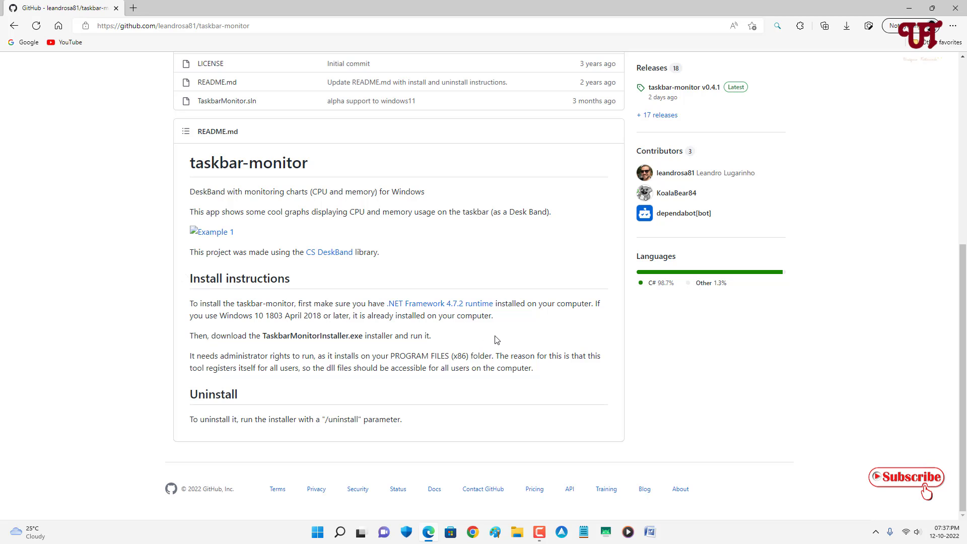
scroll(495, 339, up, 2)
scroll(495, 339, up, 2)
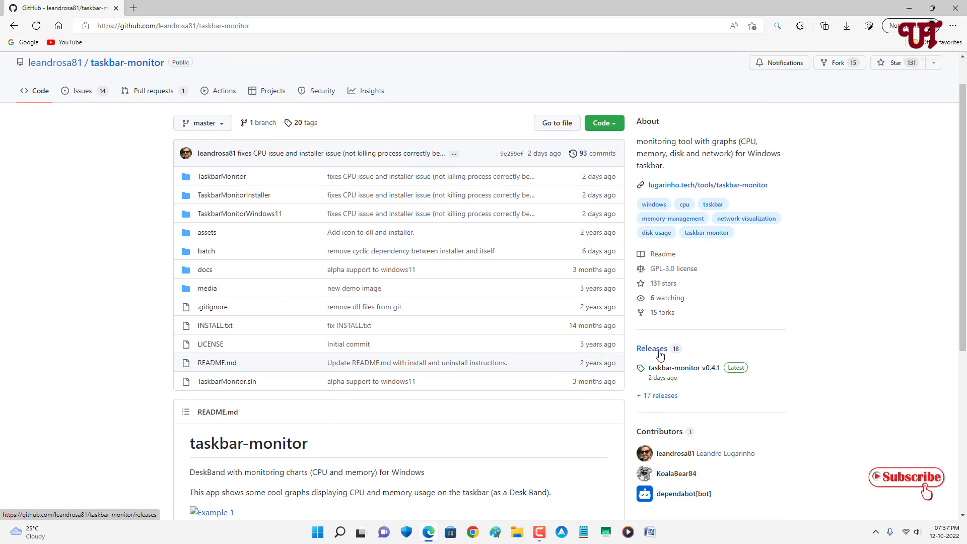
Step: Download TaskbarMonitorInstaller.exe from the v0.4.1 release assets on the Releases page
click(659, 355)
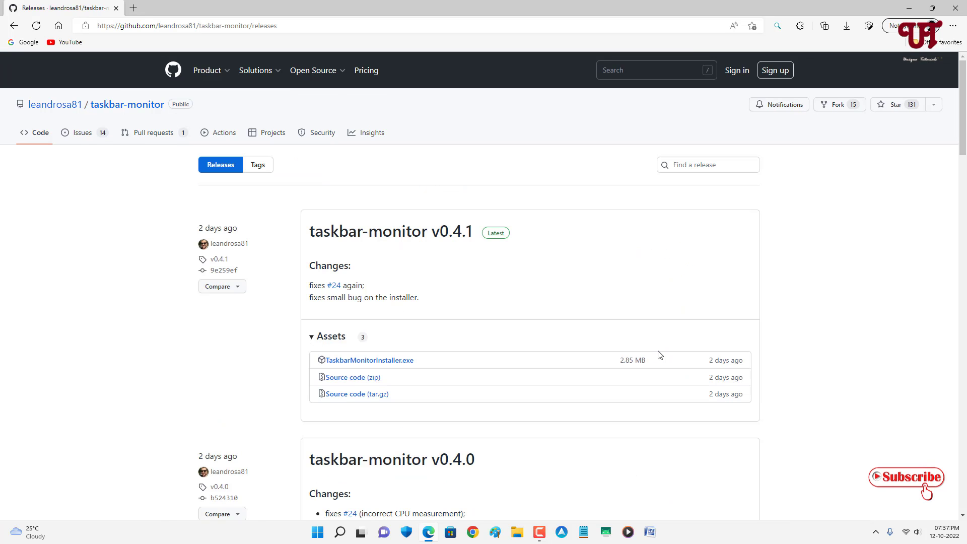
click(389, 367)
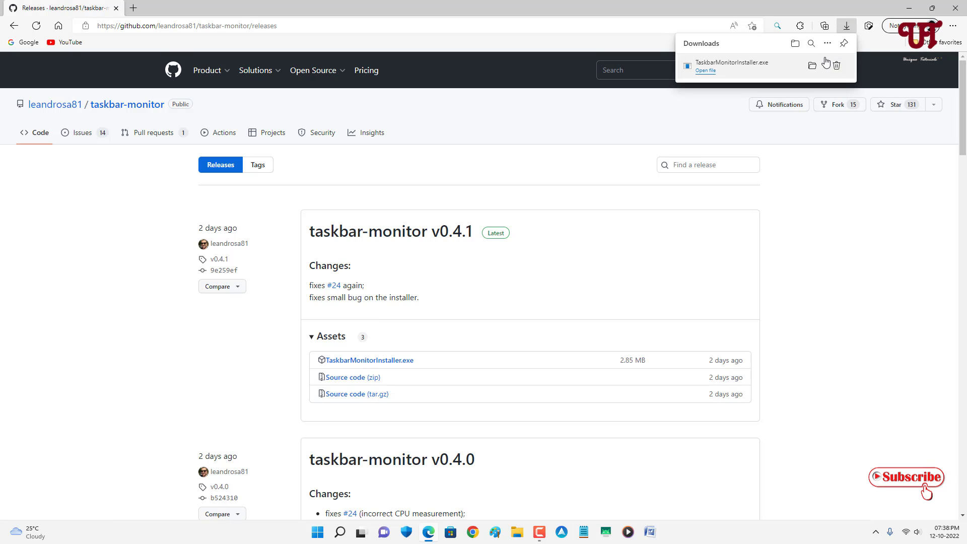
Step: Show the downloaded installer in the Downloads folder and close the browser
click(813, 66)
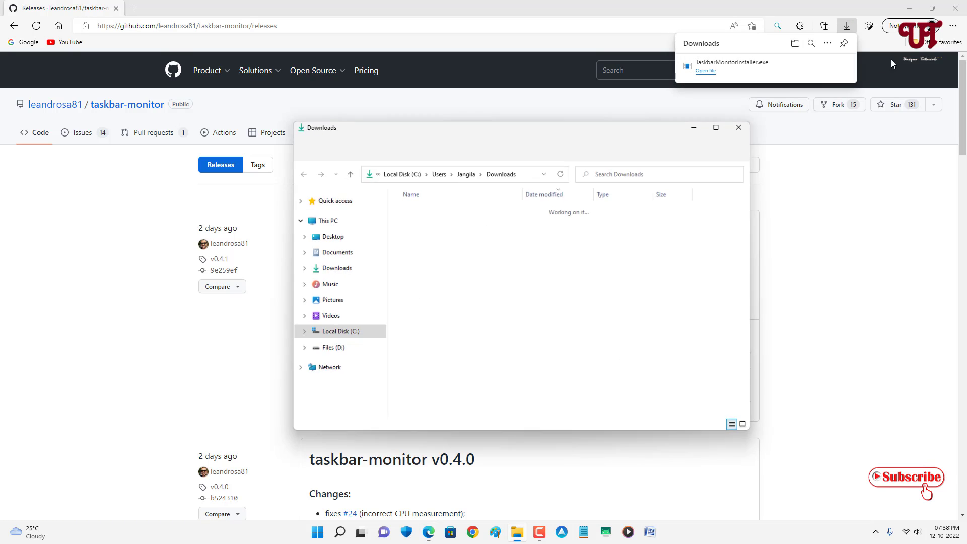
click(956, 7)
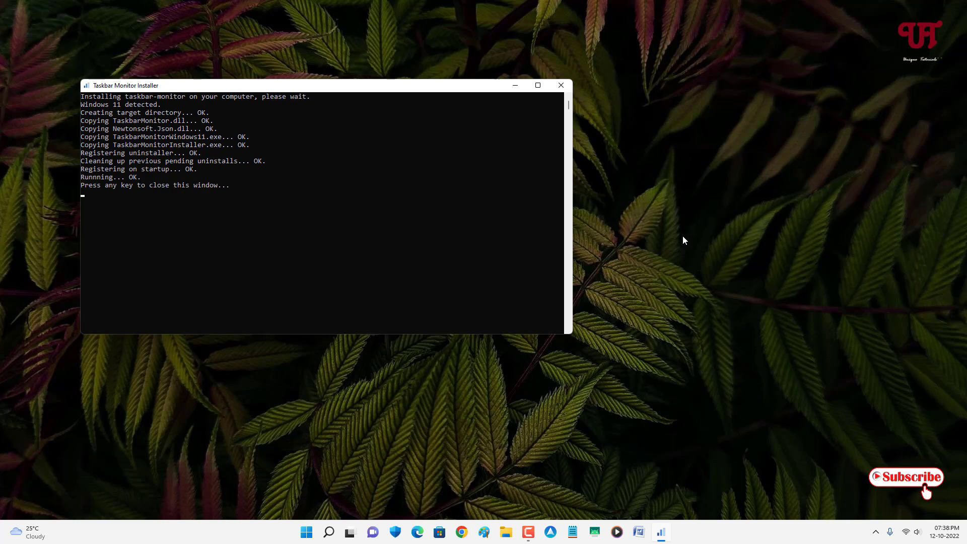
Step: Dismiss the finished installer console with Enter, leaving the new taskbar graphs
key(Return)
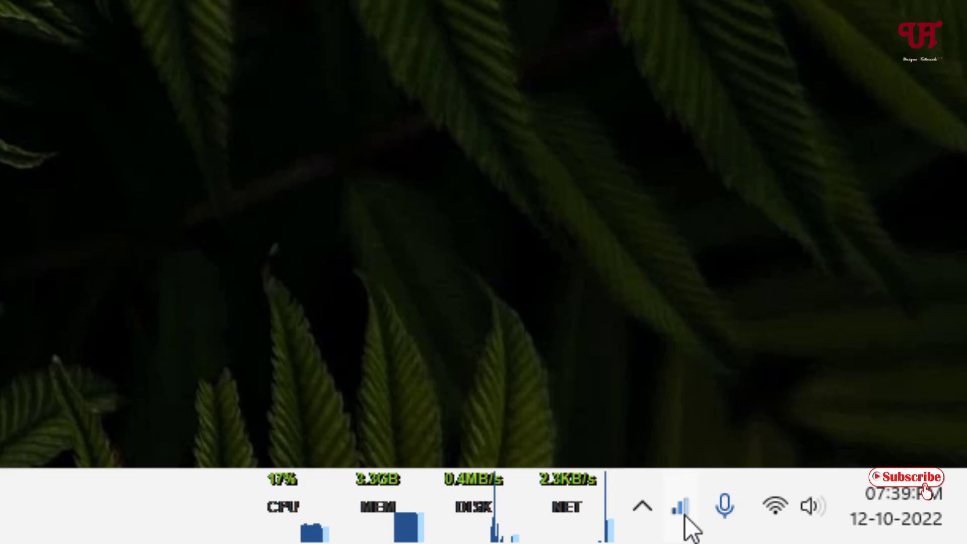
Step: Choose Settings... from the taskbar graphs' context menu to reach General Settings
right_click(685, 515)
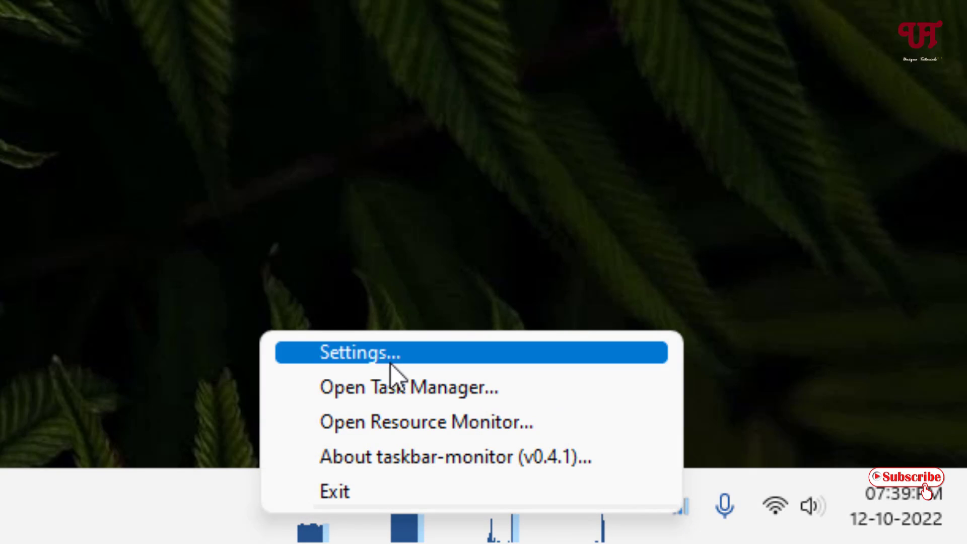
click(367, 352)
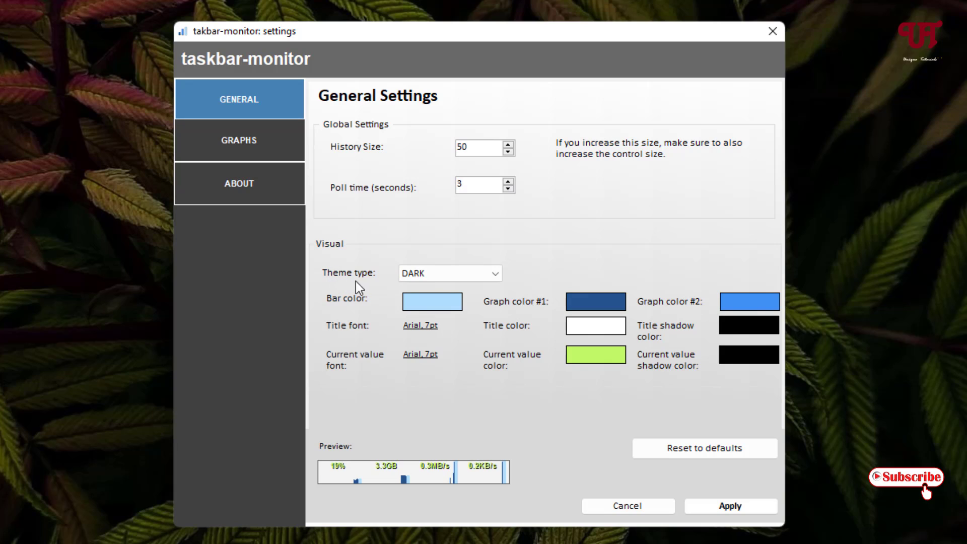
click(456, 274)
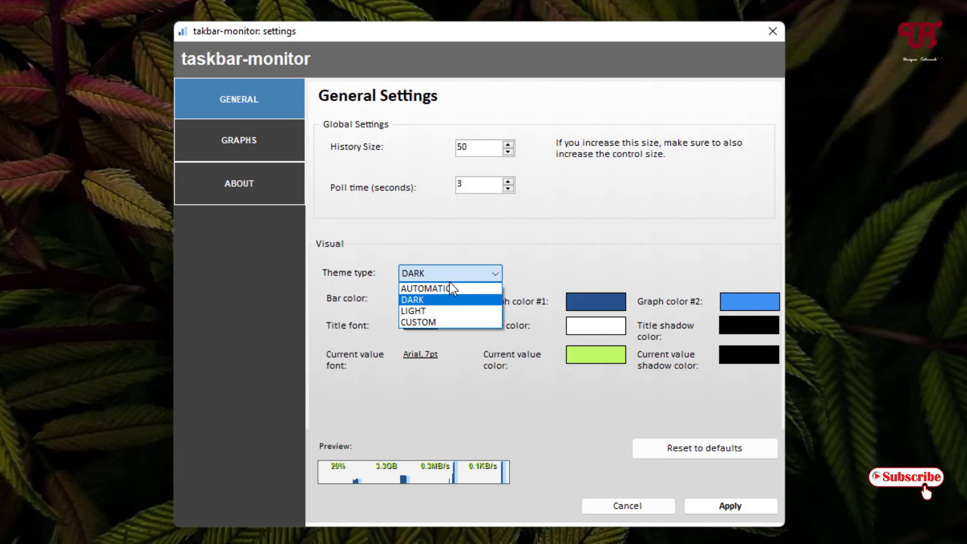
click(363, 316)
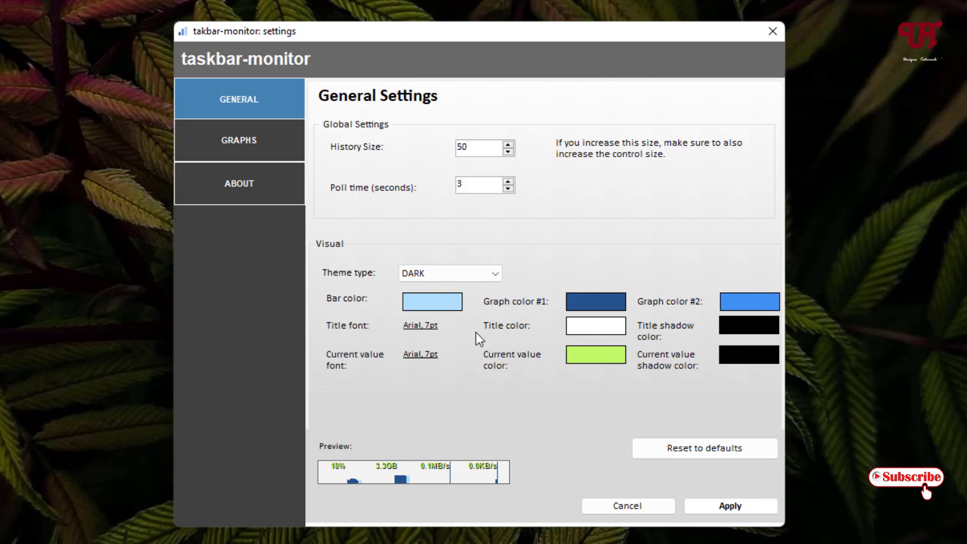
Step: On the GRAPHS tab, try the CPU graph type STACKED, then revert it to SINGLE
click(261, 144)
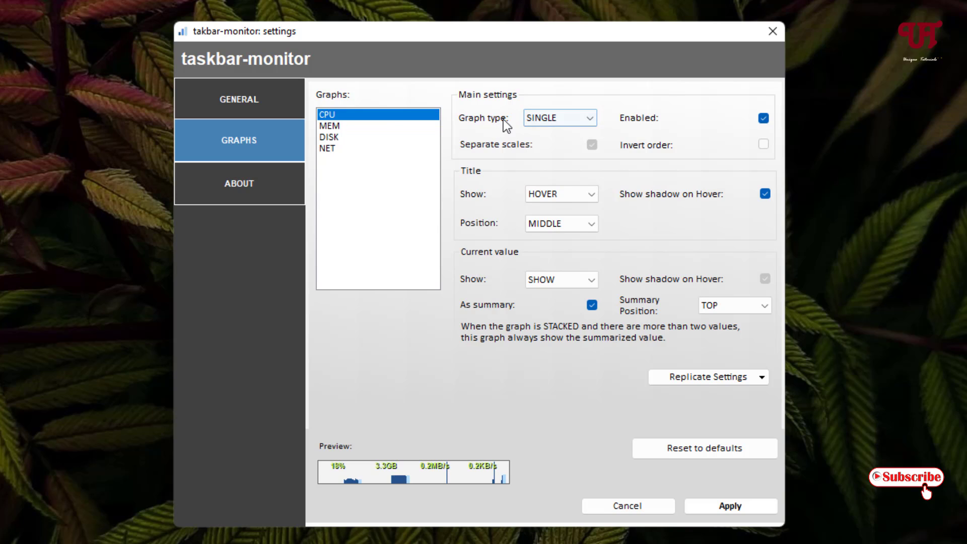
click(576, 123)
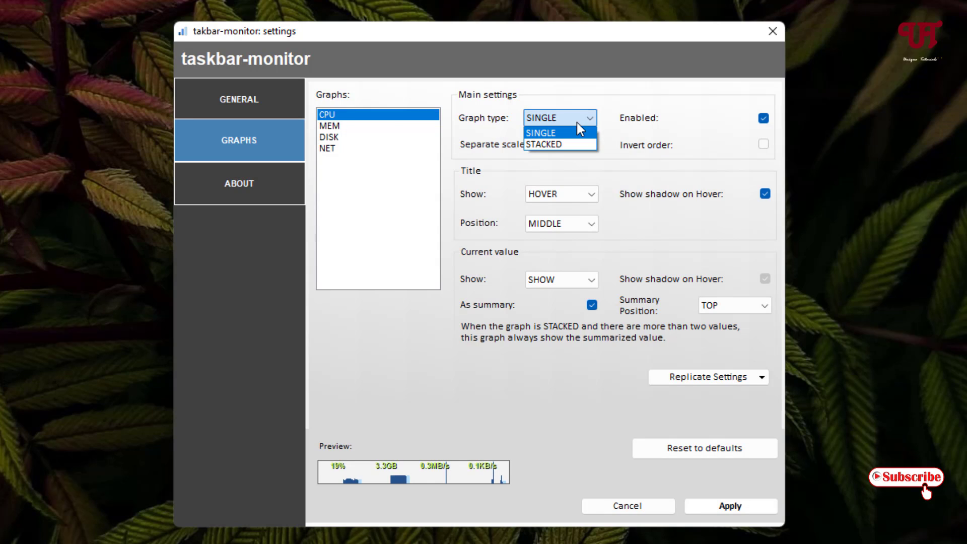
click(494, 130)
click(594, 114)
click(568, 139)
click(583, 120)
click(684, 175)
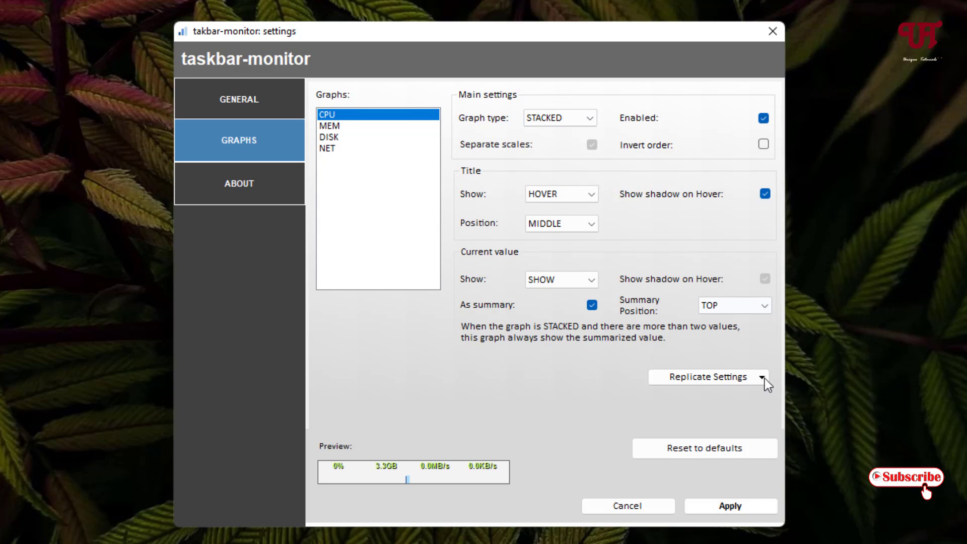
click(589, 113)
click(564, 129)
Step: Review CPU display options, keeping title on HOVER at MIDDLE, value always shown, summary at TOP
click(571, 196)
click(561, 230)
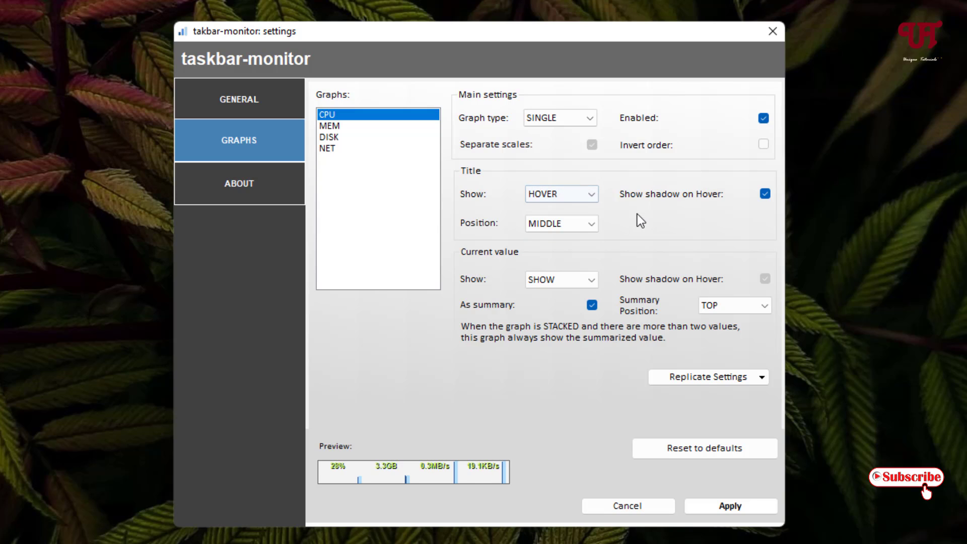
click(537, 221)
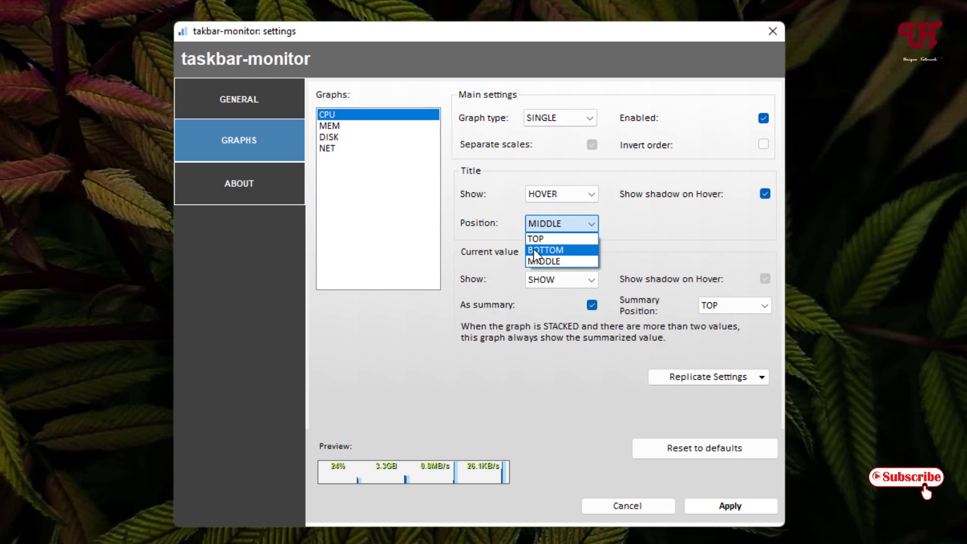
click(492, 240)
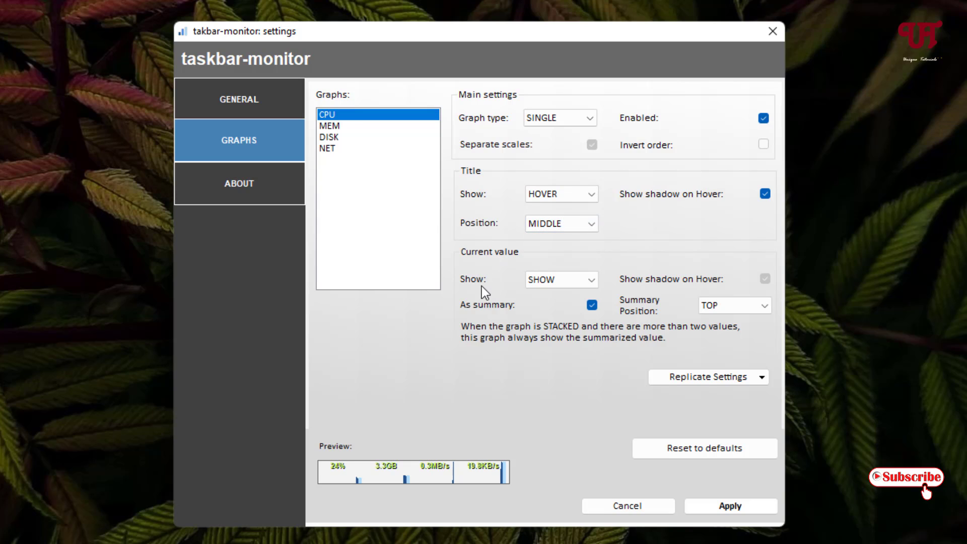
click(545, 285)
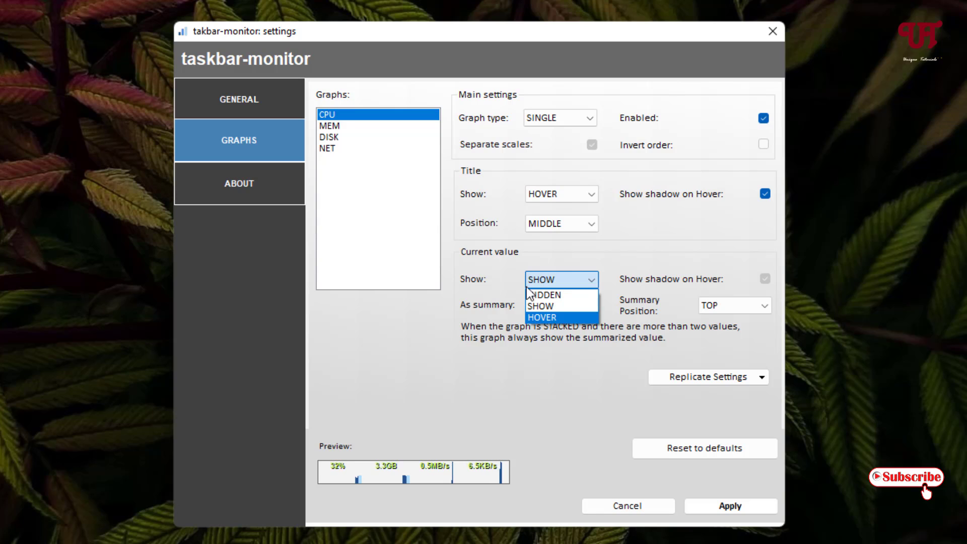
click(593, 241)
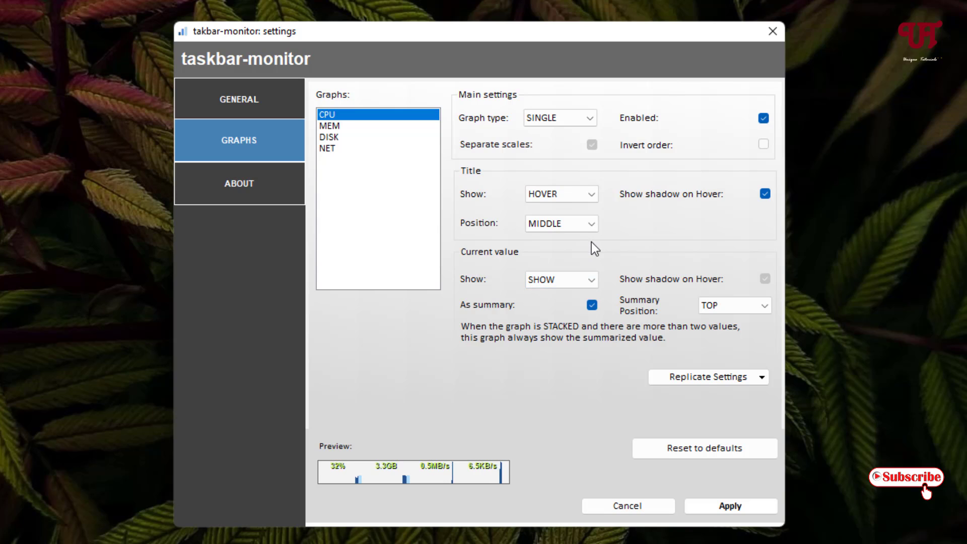
click(730, 308)
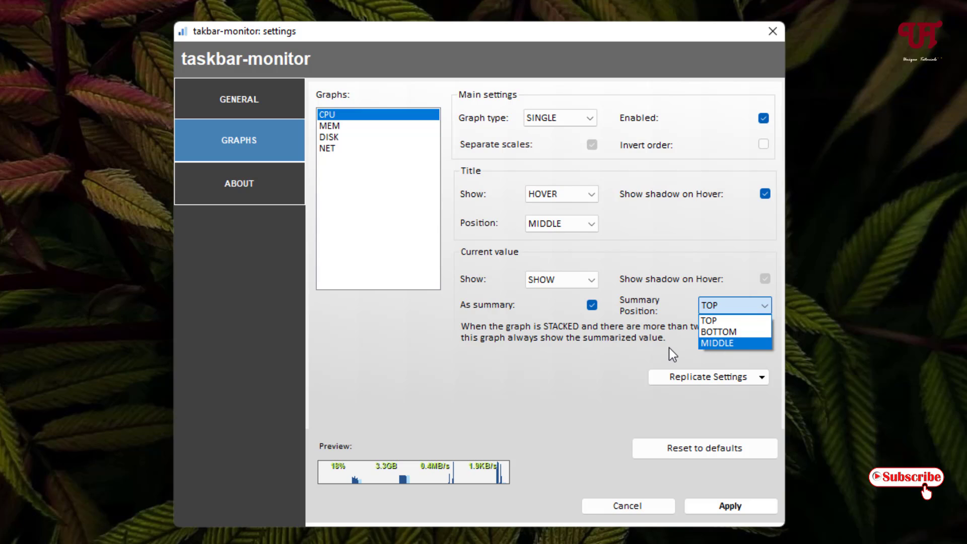
click(669, 348)
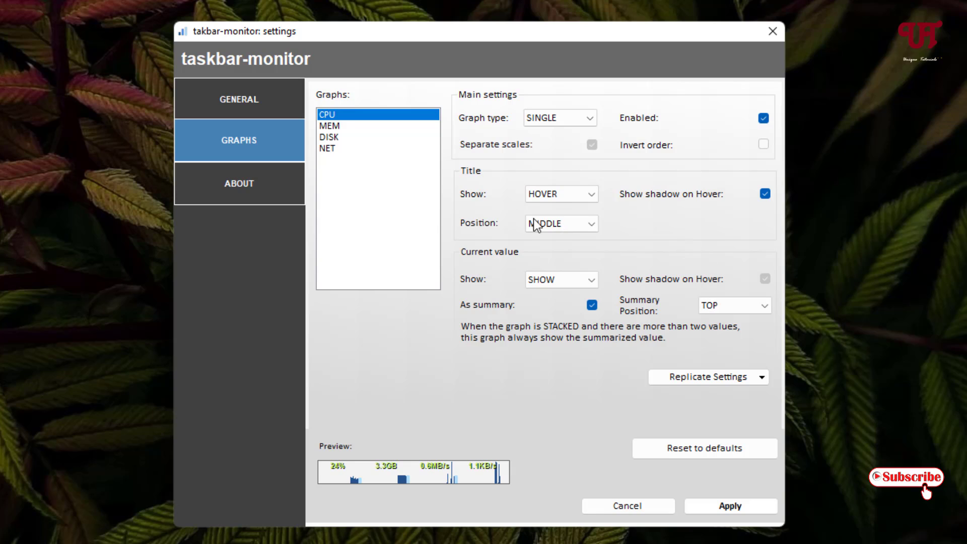
Step: View the MEM, DISK and NET graph settings, then the v0.4.1 About page
click(336, 126)
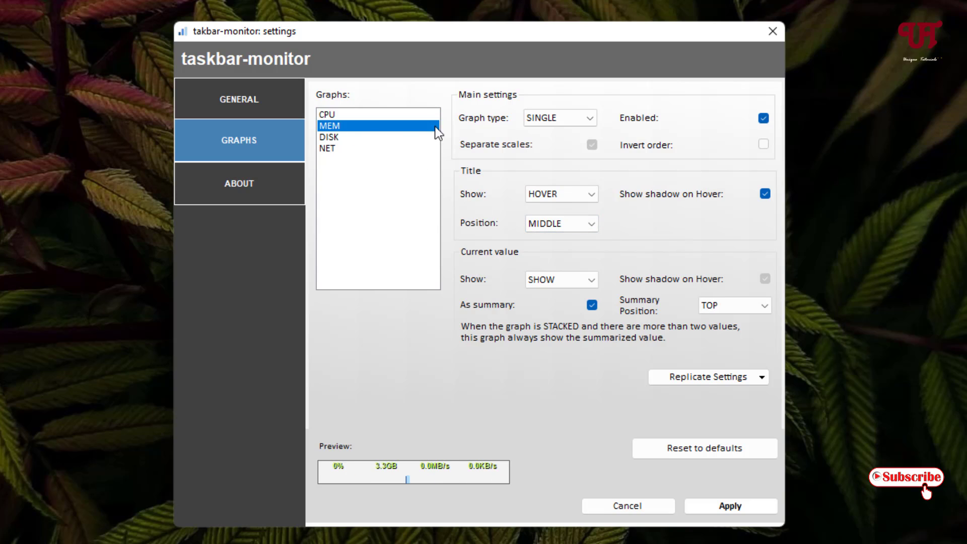
click(331, 139)
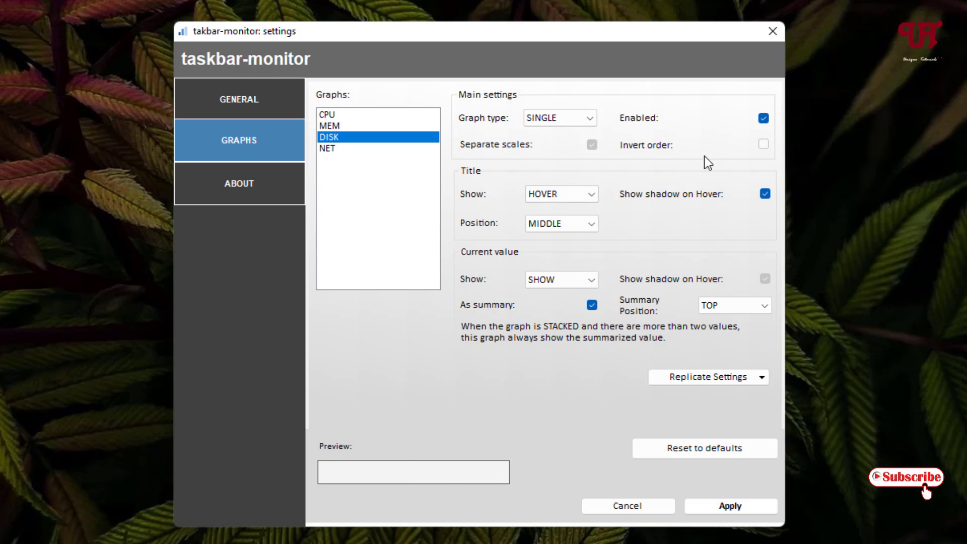
click(332, 149)
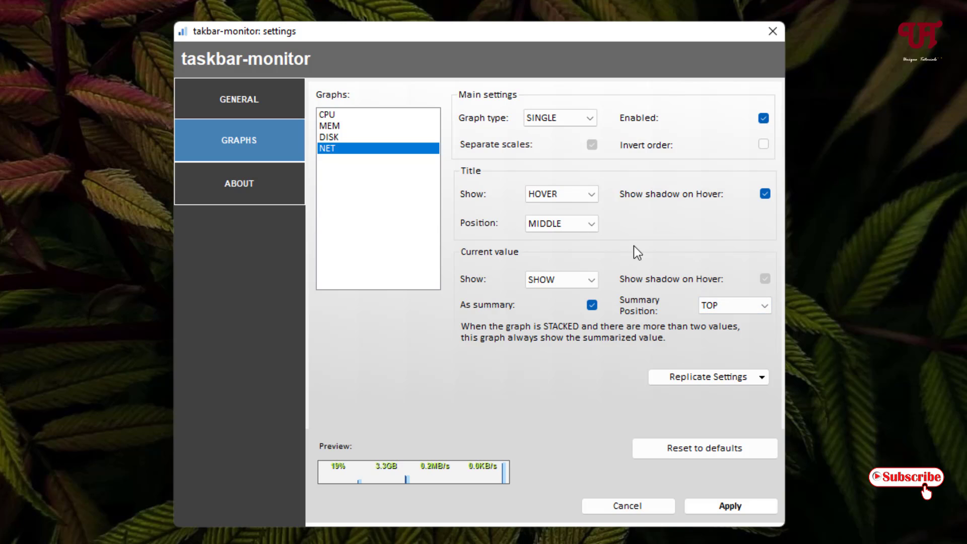
click(256, 182)
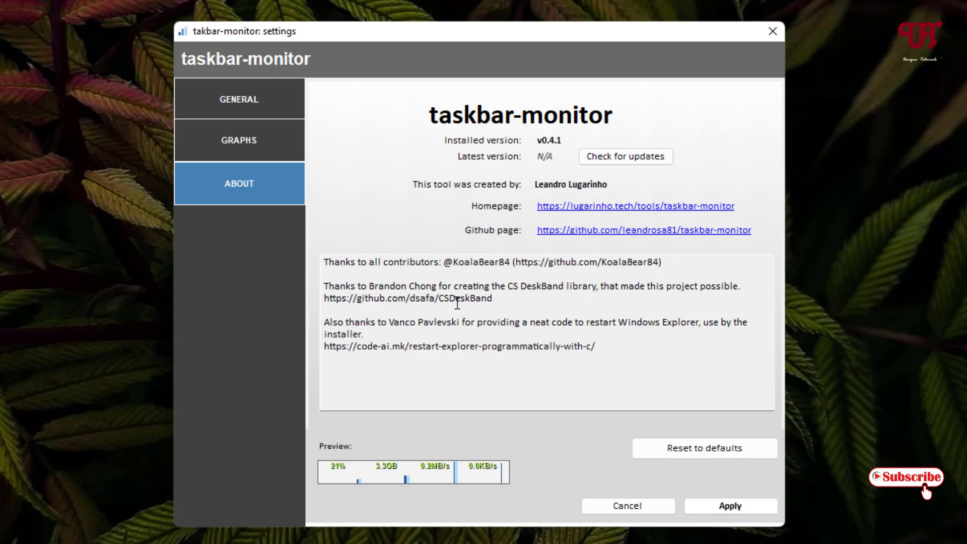
Step: Return to the GENERAL tab of the taskbar-monitor settings window
click(236, 99)
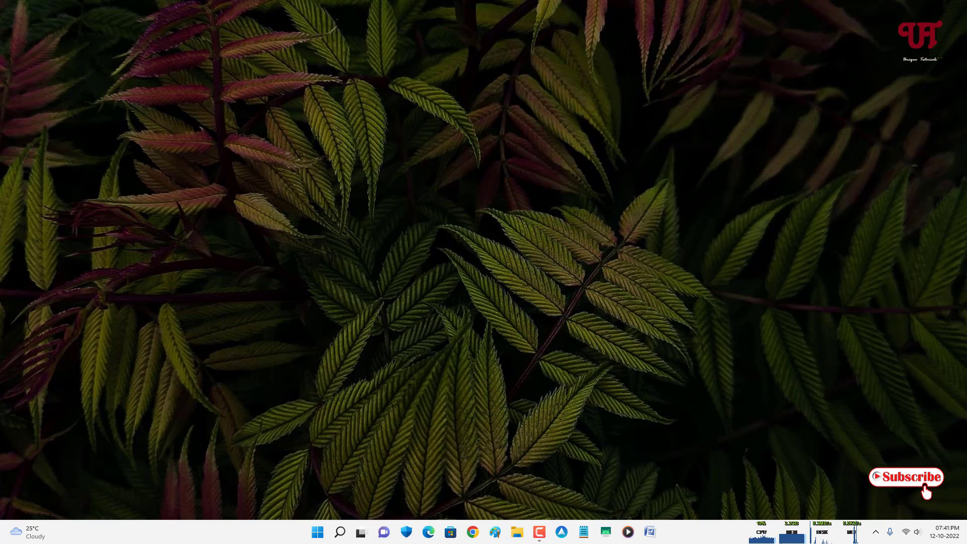
click(790, 538)
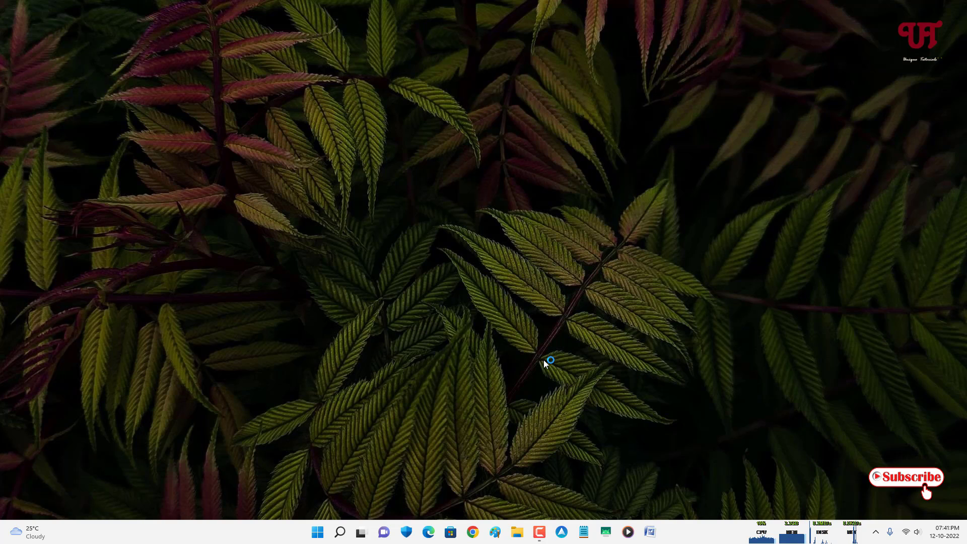